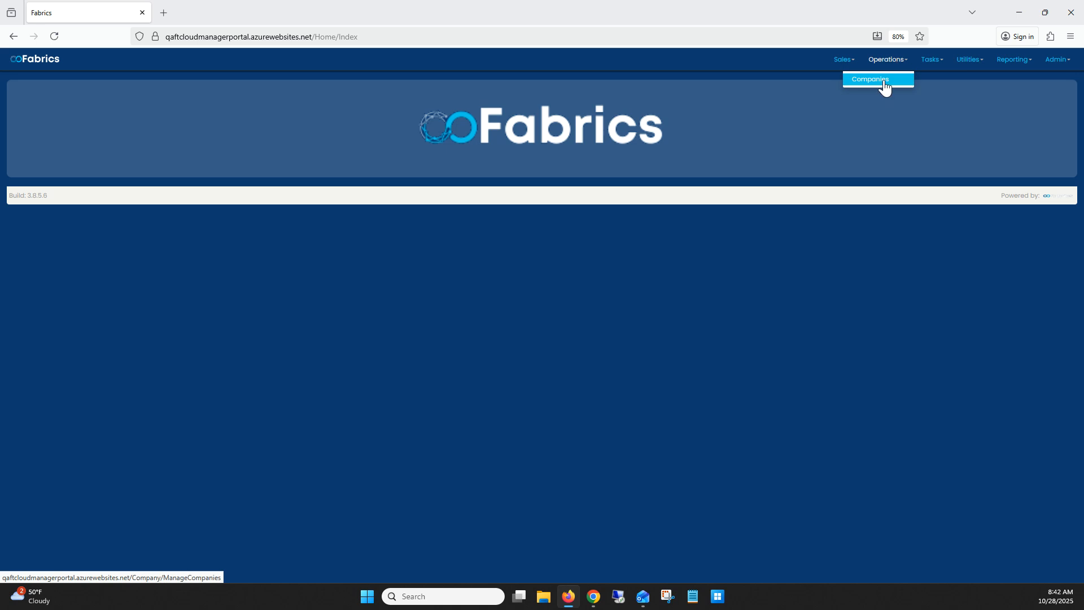
Step: Open the database assets of the Fabrics Test company
left_click(152, 92)
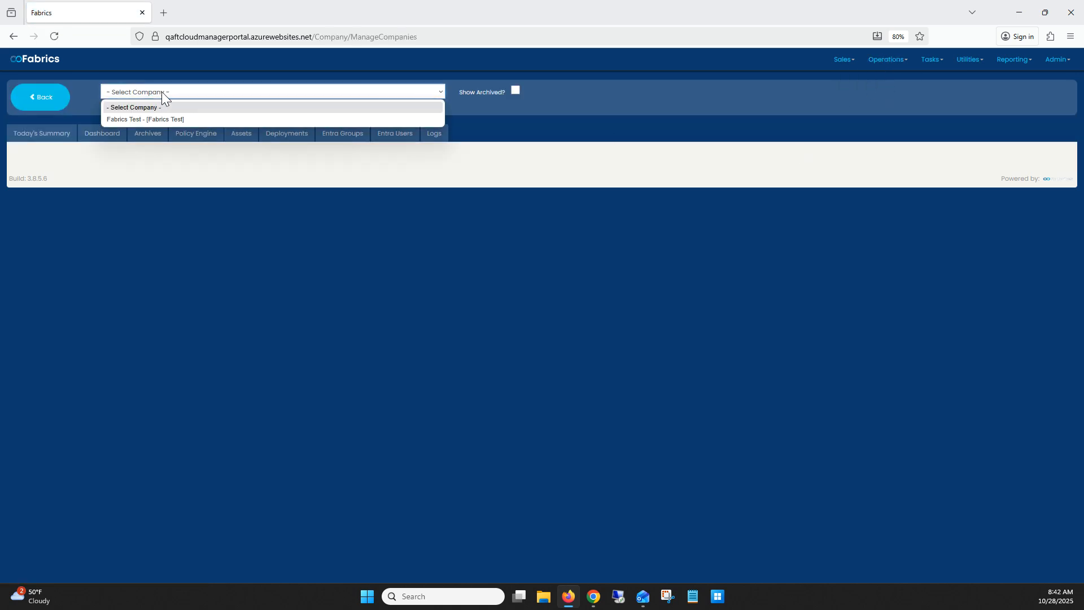
left_click(149, 119)
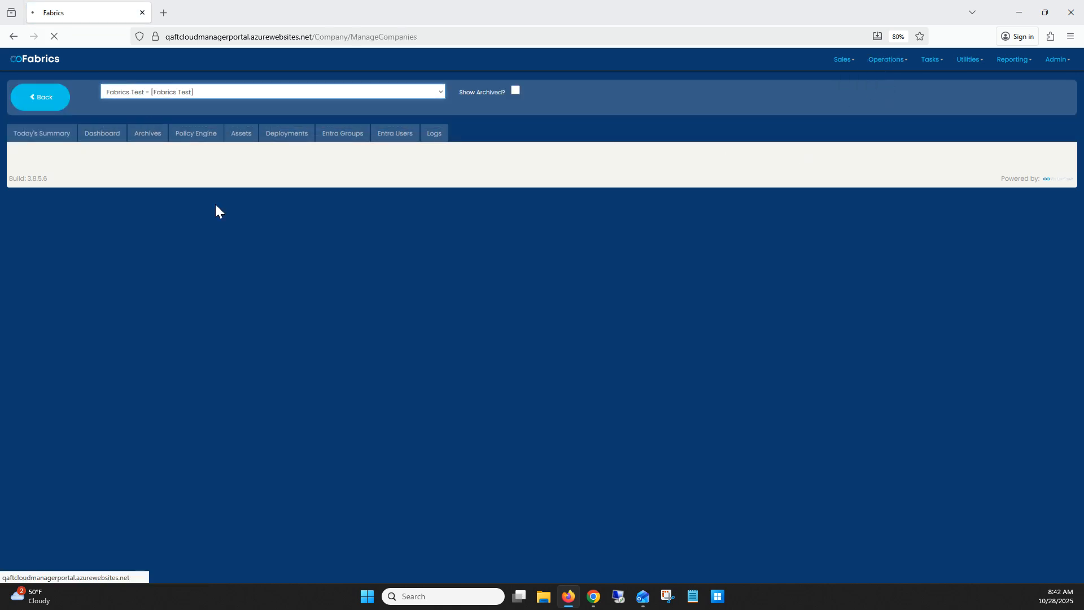
left_click(244, 135)
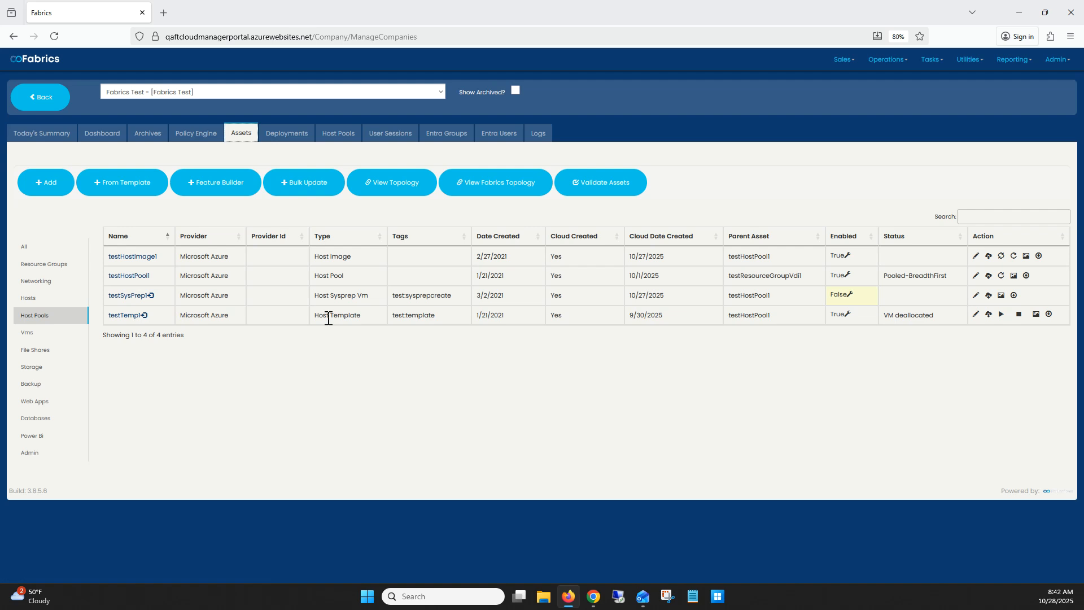
left_click(37, 424)
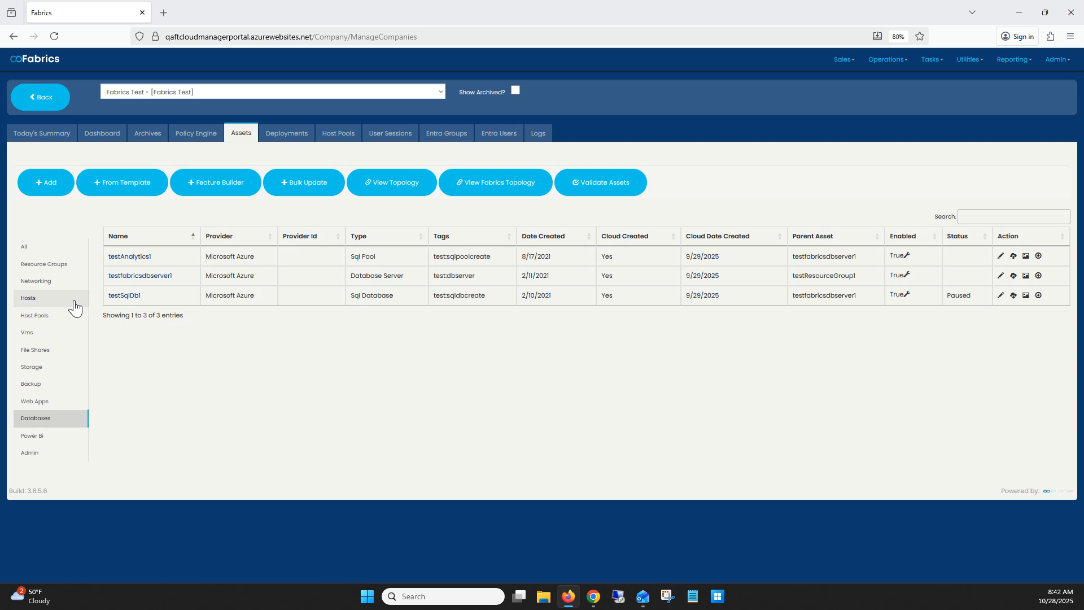
Step: Set the operating schedule's start time for the testSqlDb1 SQL database to 08:45 AM and save the change
left_click_drag(394, 294, 355, 295)
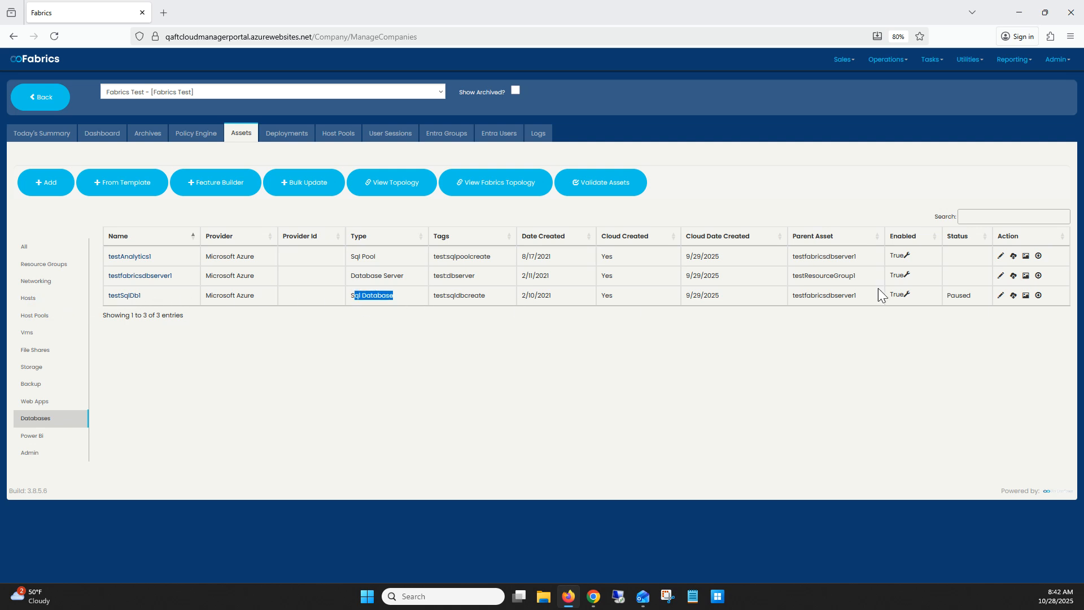
left_click(1000, 296)
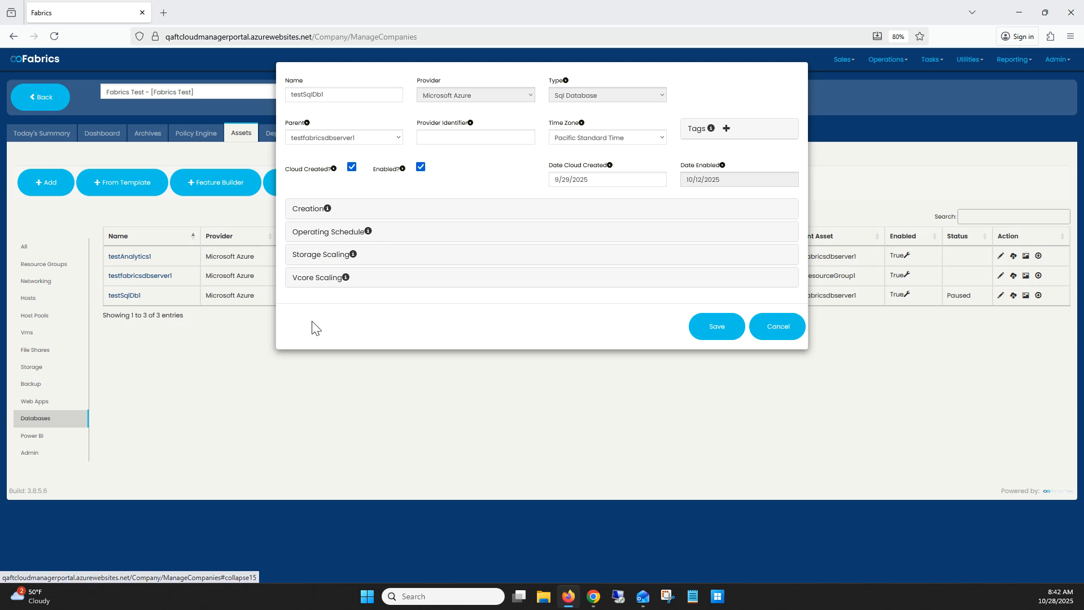
left_click(314, 235)
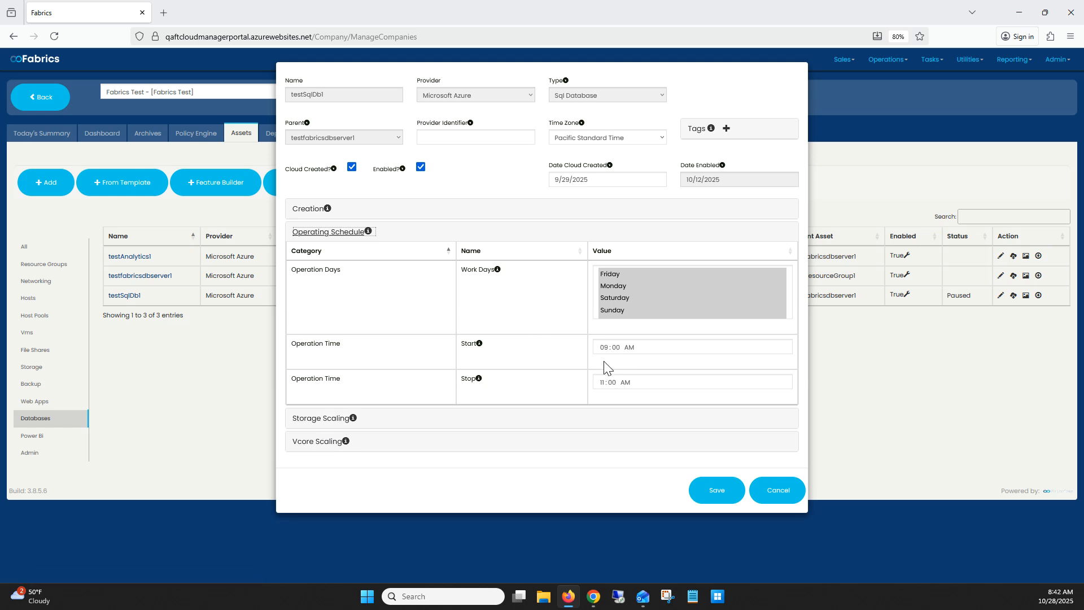
left_click(603, 347)
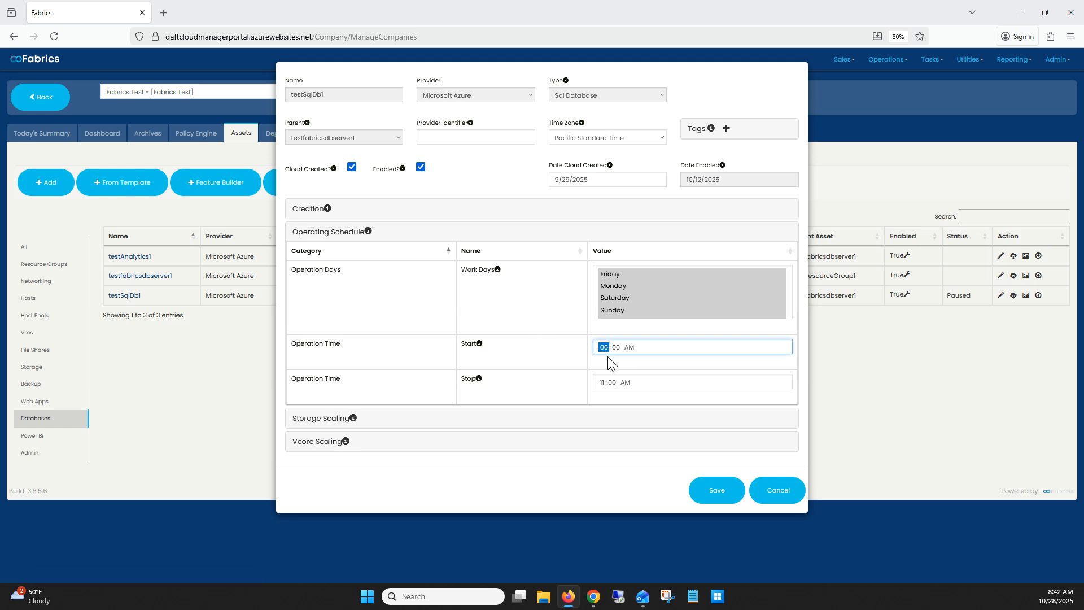
type("8 : 45")
left_click(334, 418)
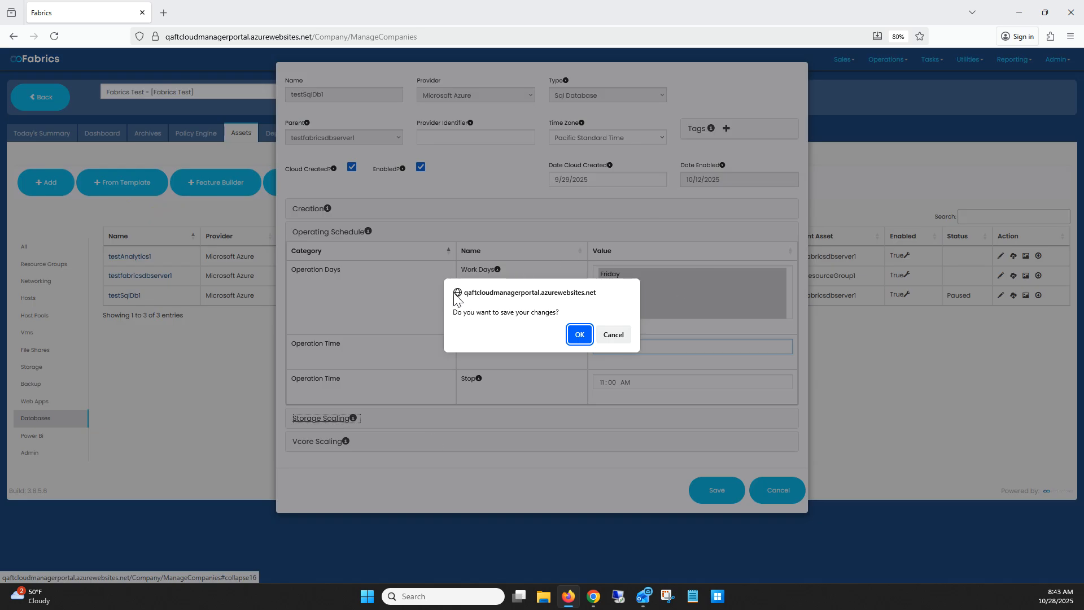
left_click(578, 335)
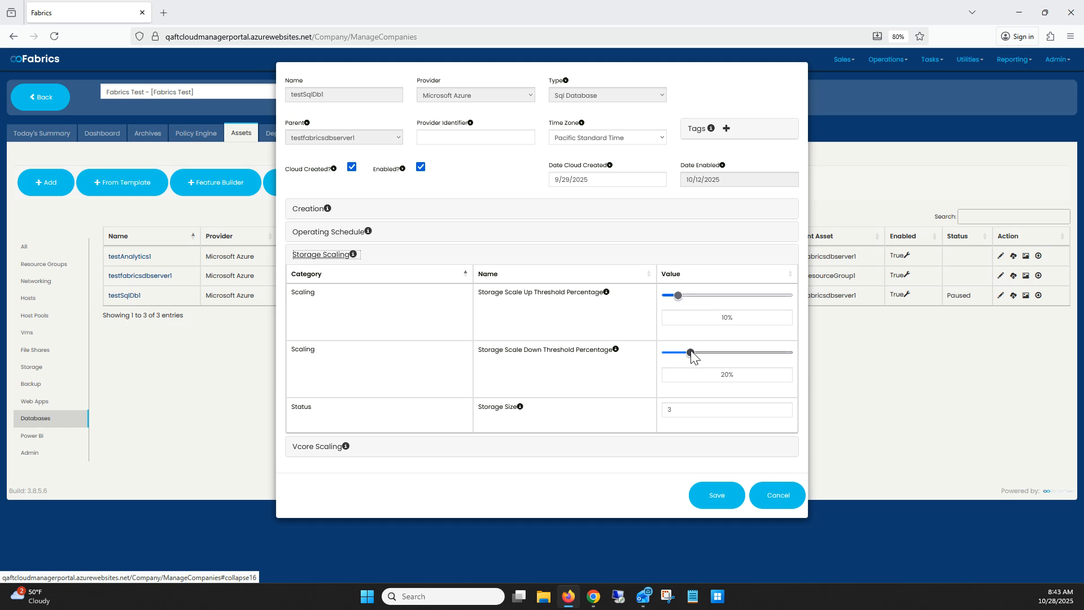
Step: Set the Storage Scale Down Threshold Percentage of testSqlDb1 to 30
mouse_move(692, 352)
left_mouse_down()
mouse_move(741, 352)
mouse_move(699, 351)
left_mouse_up()
key("Left")
key("Right")
key("Right")
key("Right")
key("Right")
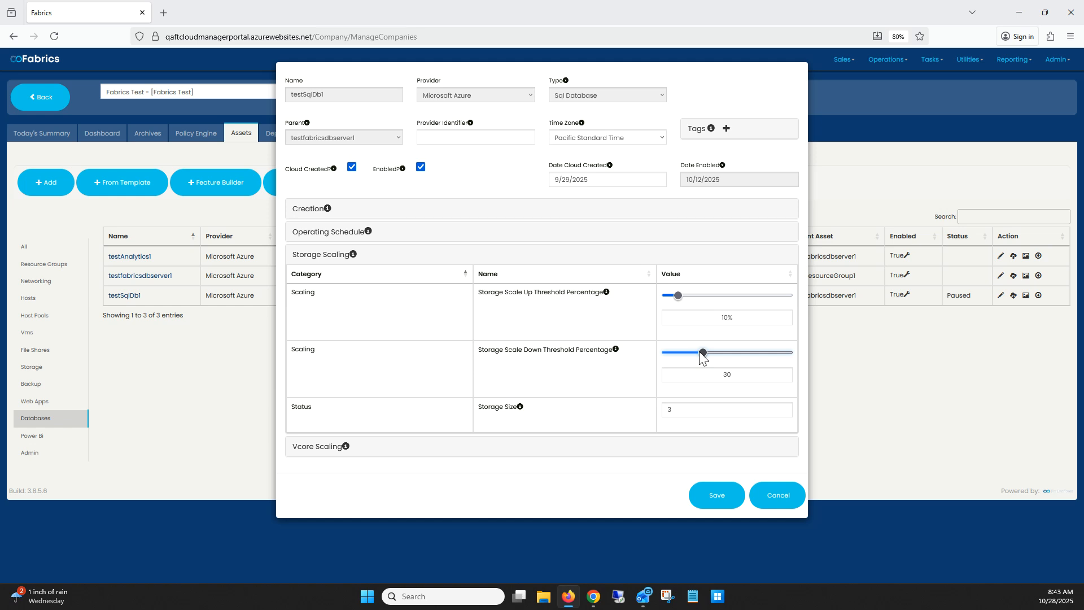
Step: Set the Storage Scale Up Threshold Percentage to 5 and save the storage scaling changes
left_click(676, 296)
left_click_drag(677, 296, 674, 296)
key("Left")
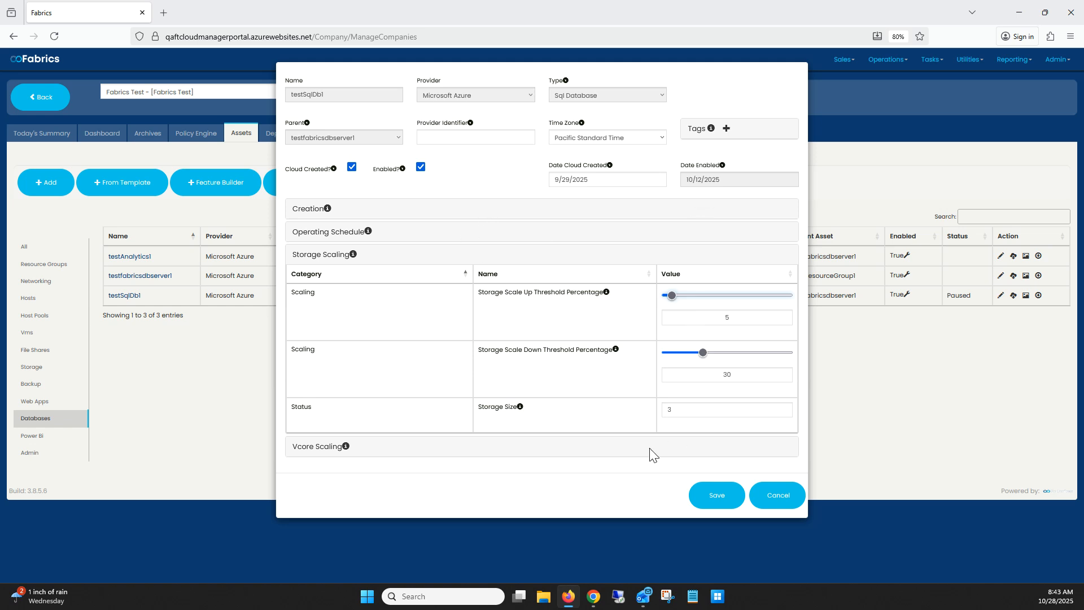
left_click(324, 452)
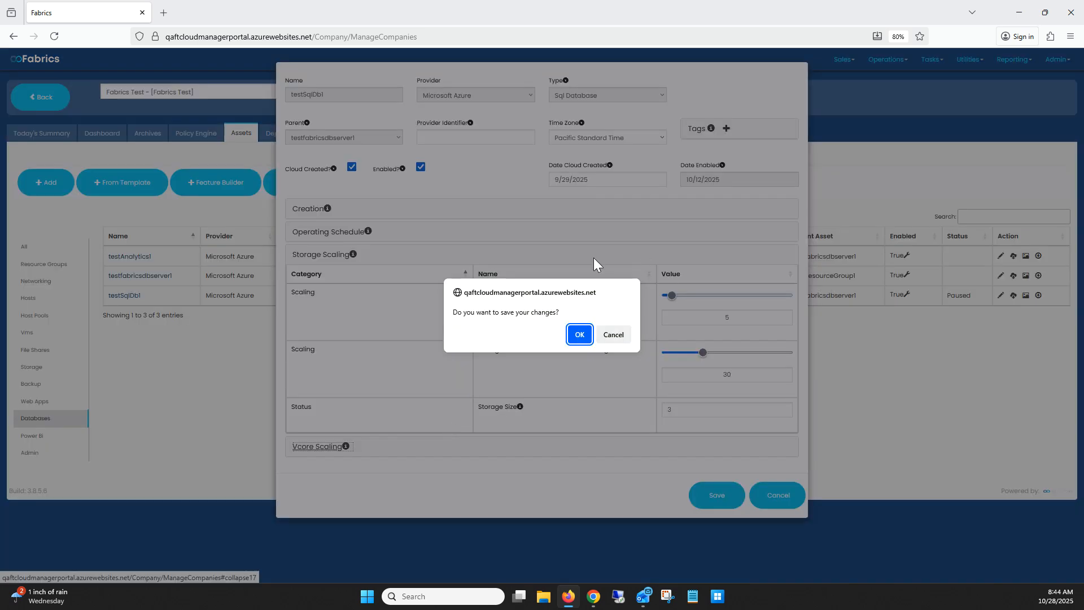
left_click(585, 334)
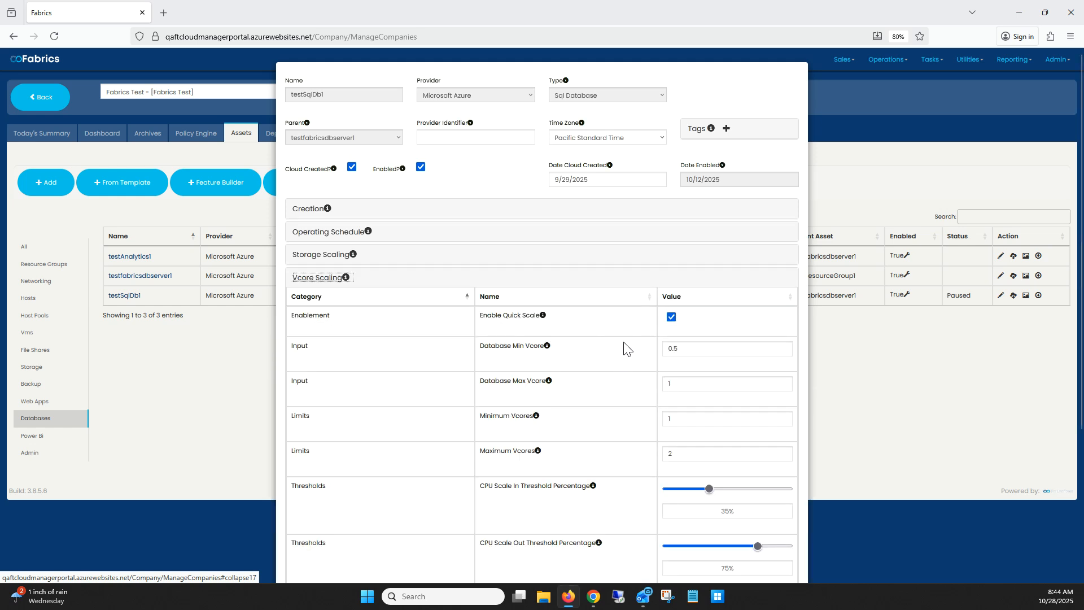
Step: Set the Maximum Vcores limit in testSqlDb1's vcore scaling settings to 10
scroll(628, 322, "down", 3)
scroll(629, 326, "down", 3)
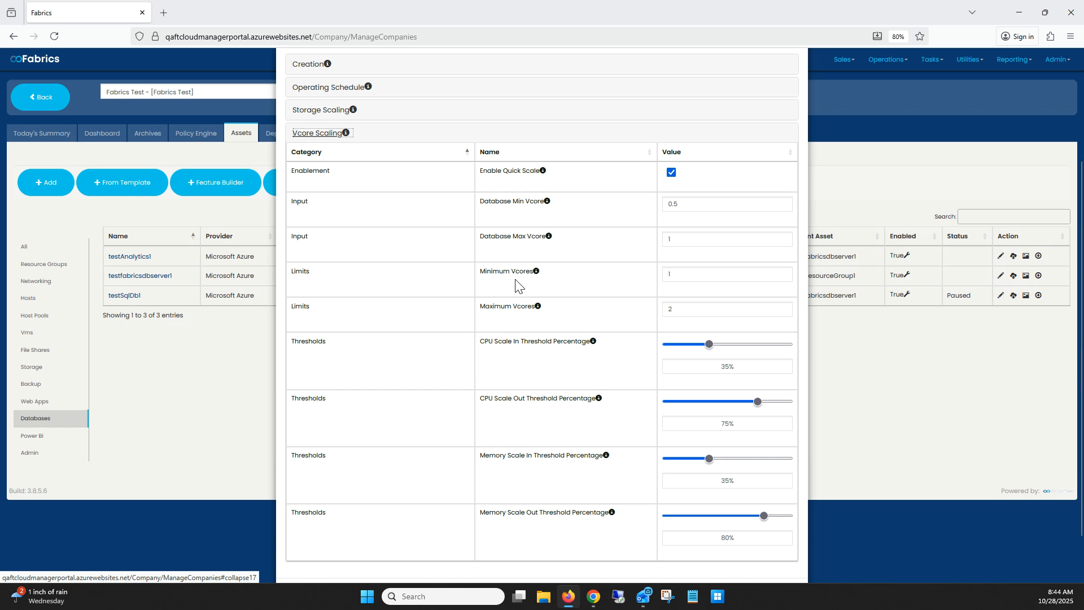
left_click_drag(484, 271, 545, 314)
left_click(497, 308)
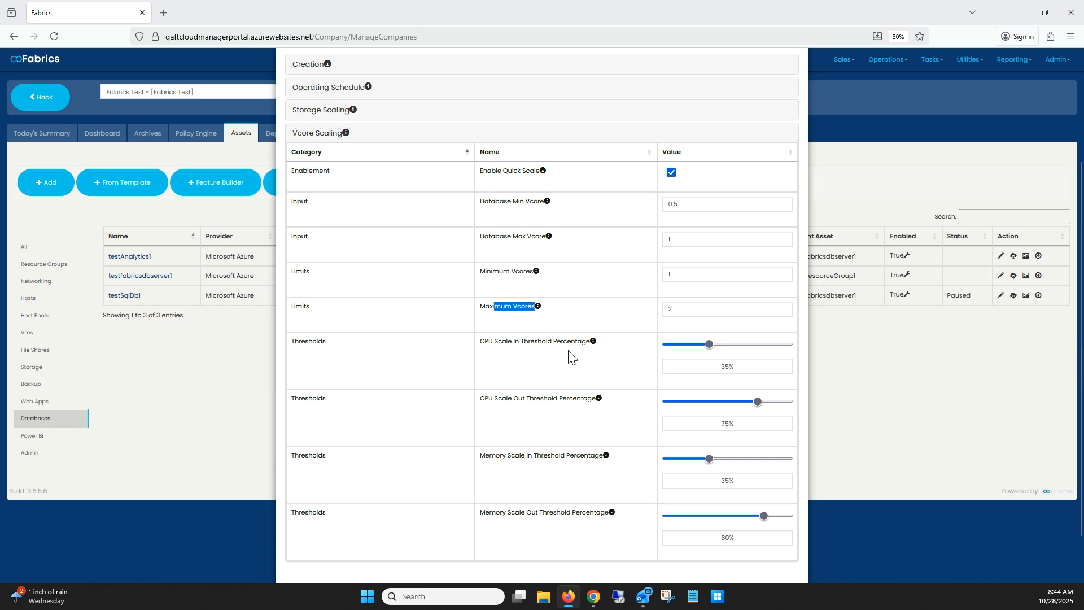
left_click(677, 274)
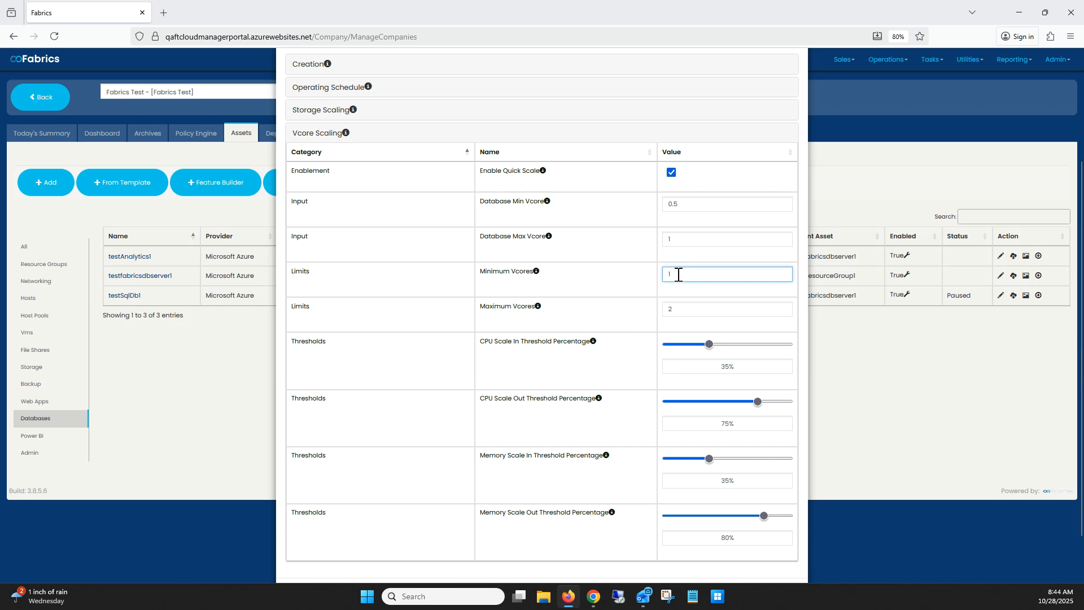
double_click(675, 274)
double_click(681, 309)
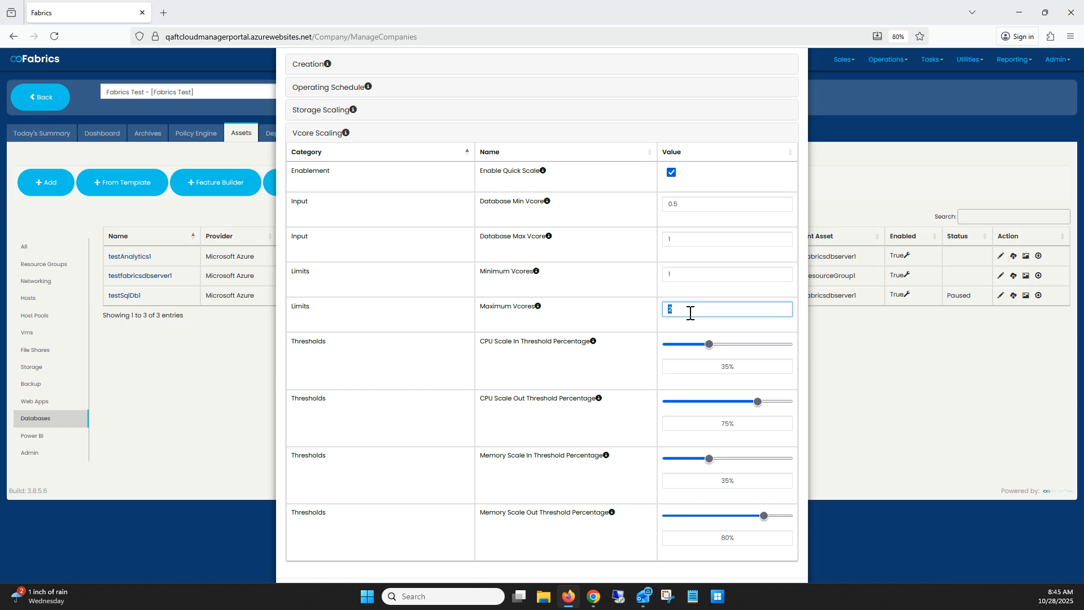
type("10")
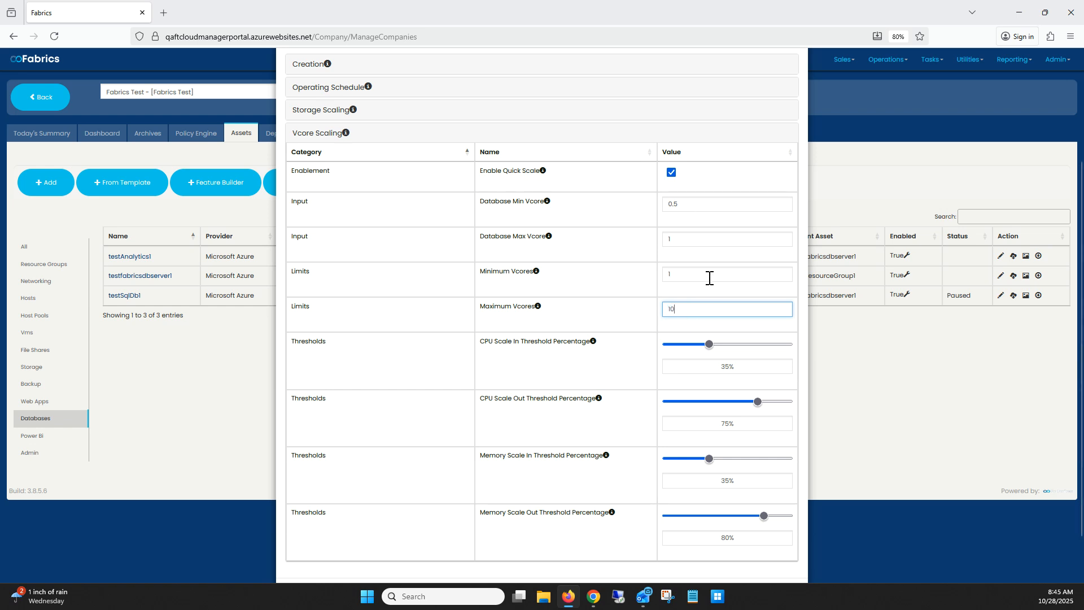
Step: Enter 1 as the Minimum Vcores limit and save the testSqlDb1 asset
double_click(678, 274)
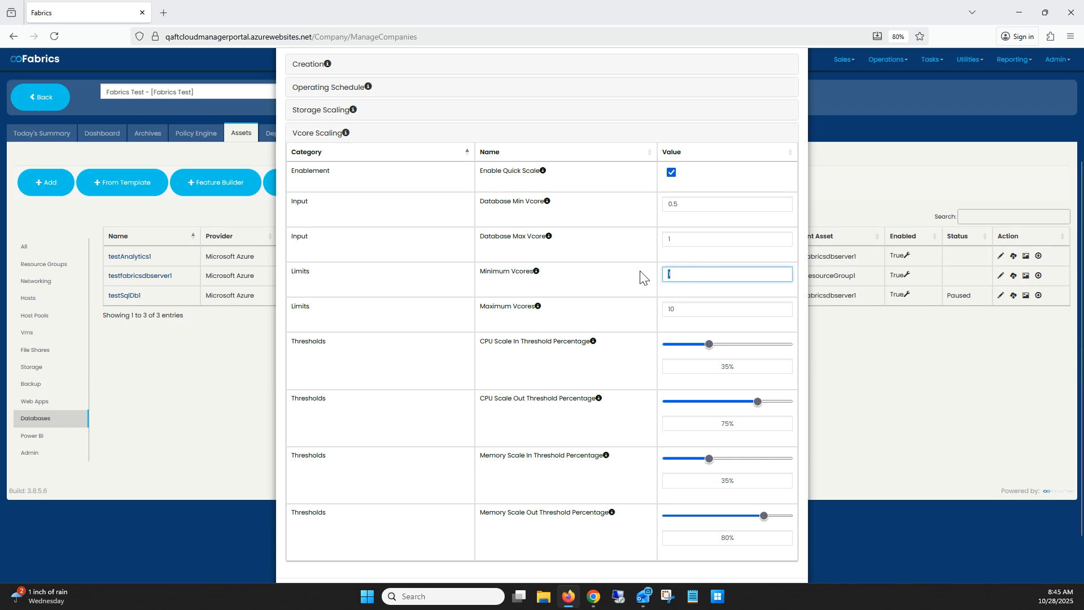
type("4")
left_click_drag(676, 276, 653, 280)
scroll(673, 273, "down", 1)
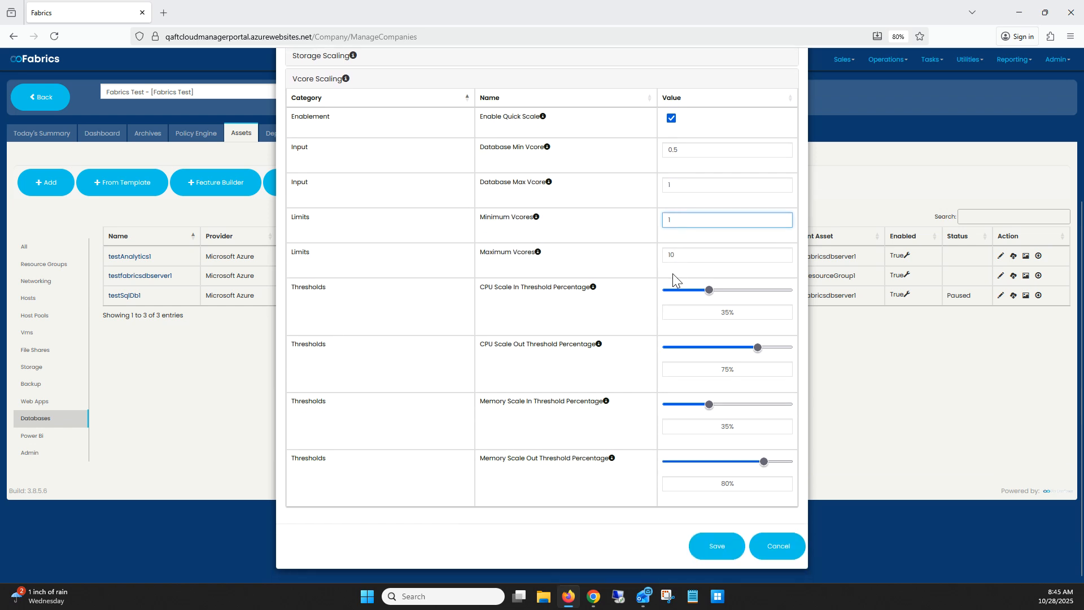
scroll(671, 249, "up", 4)
scroll(682, 280, "down", 1)
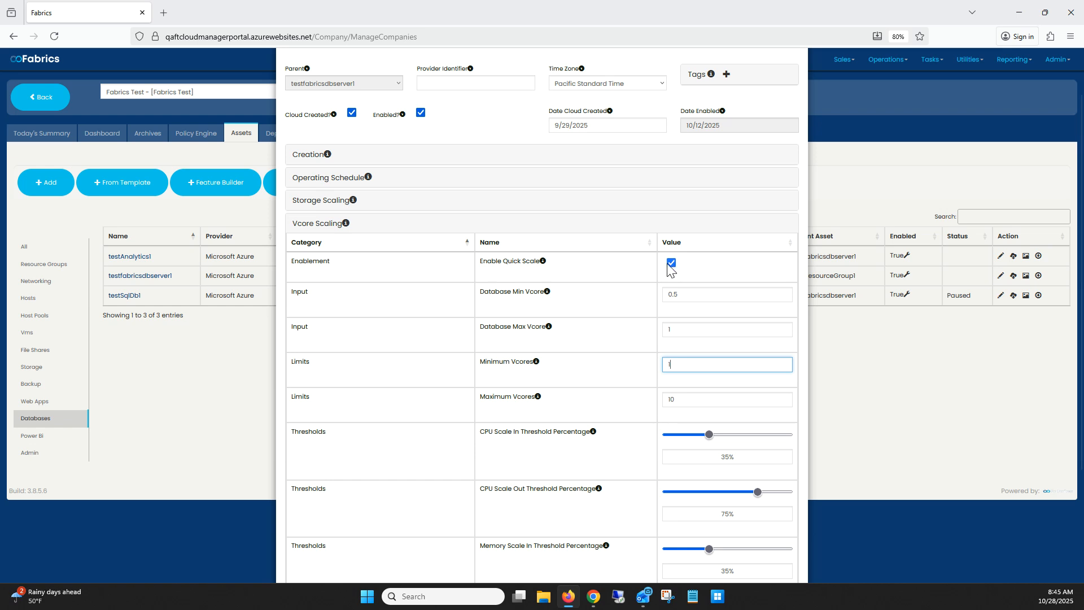
scroll(750, 345, "down", 1)
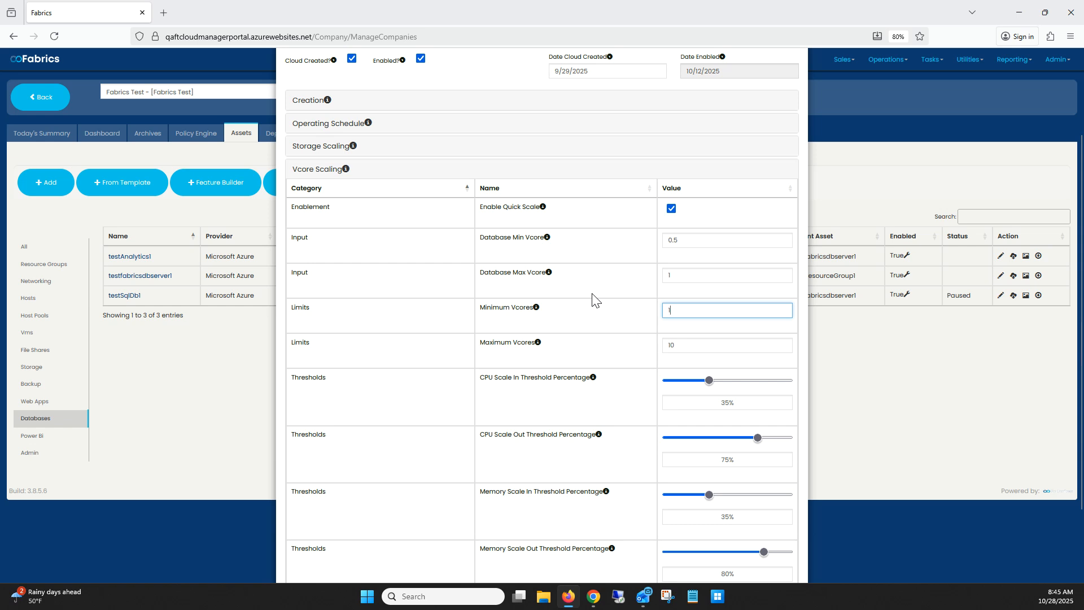
scroll(593, 299, "down", 2)
left_click(726, 543)
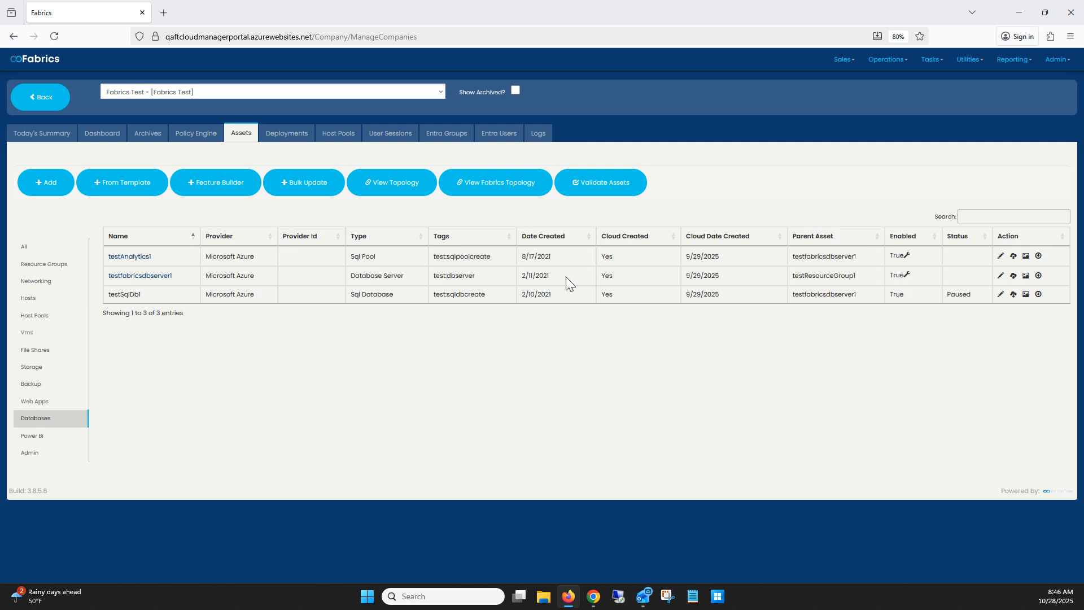
Step: Examine the company's action logs for recent entries about asset operations
left_click(545, 139)
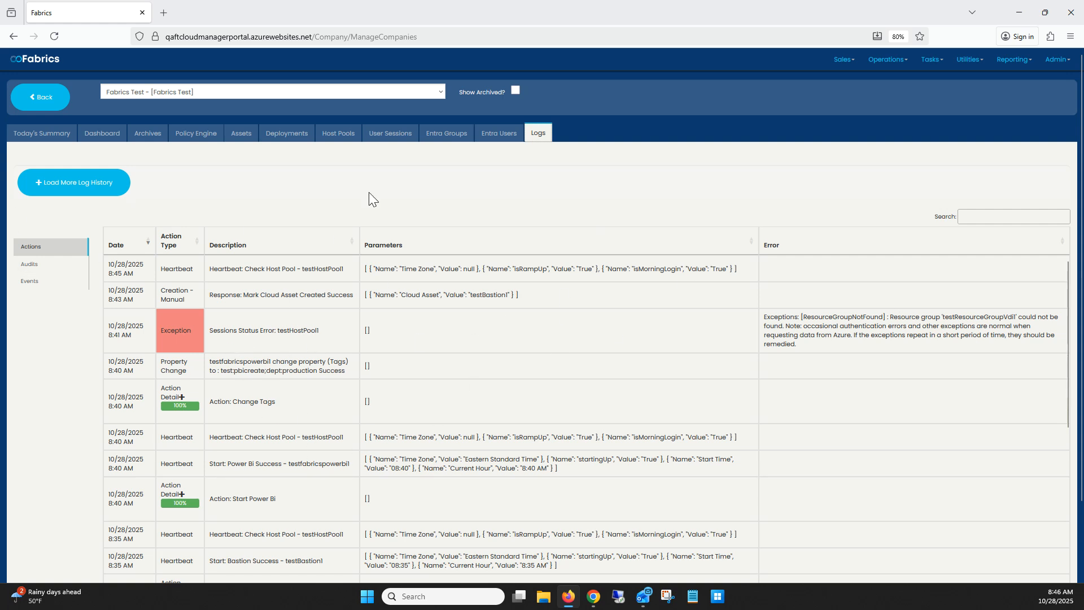
left_click(539, 134)
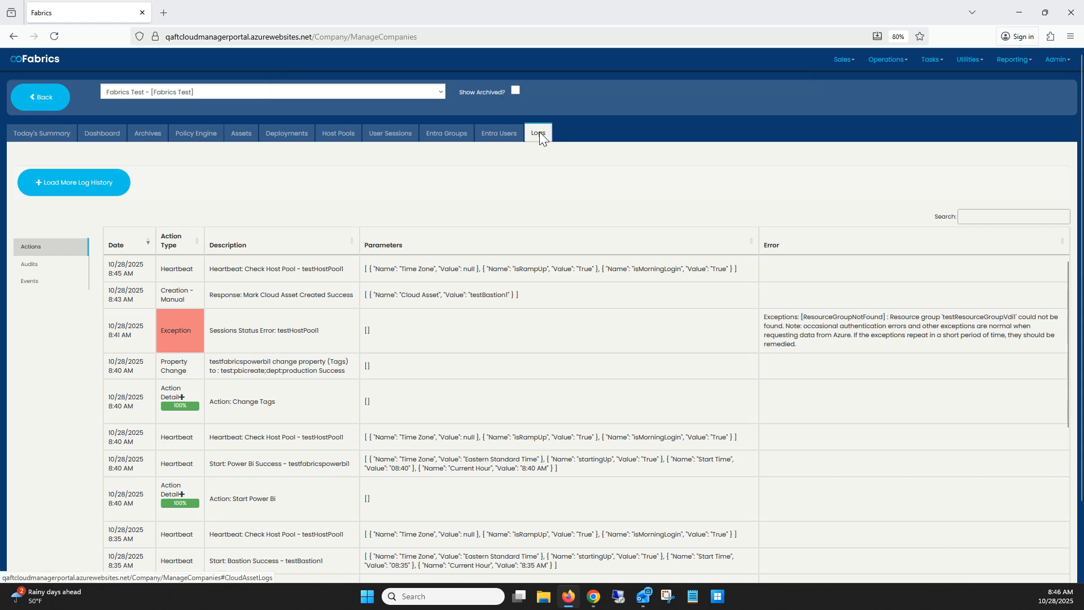
scroll(450, 288, "down", 5)
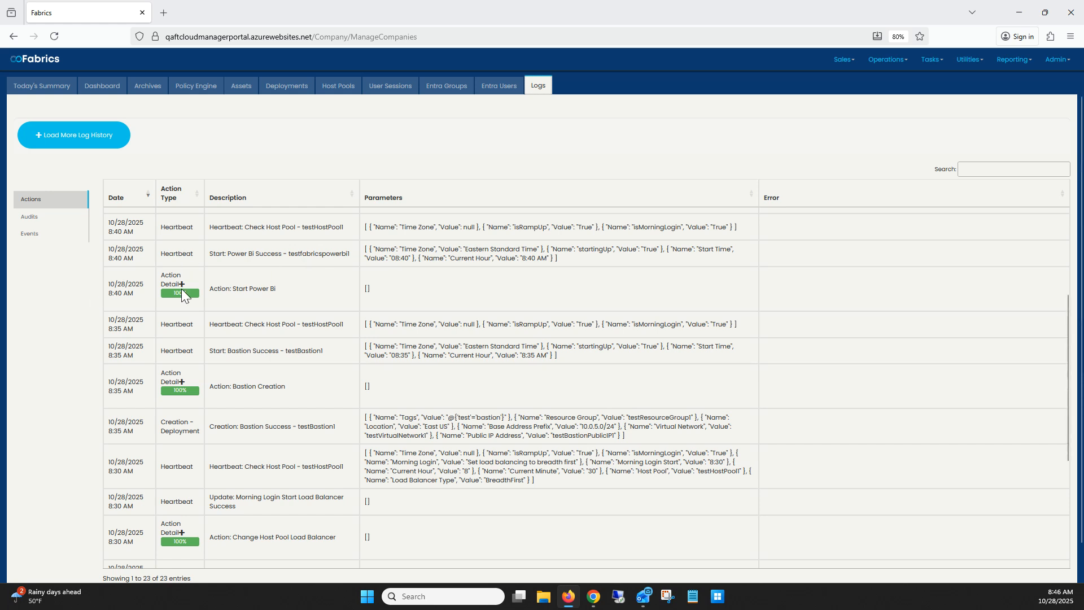
scroll(309, 265, "up", 3)
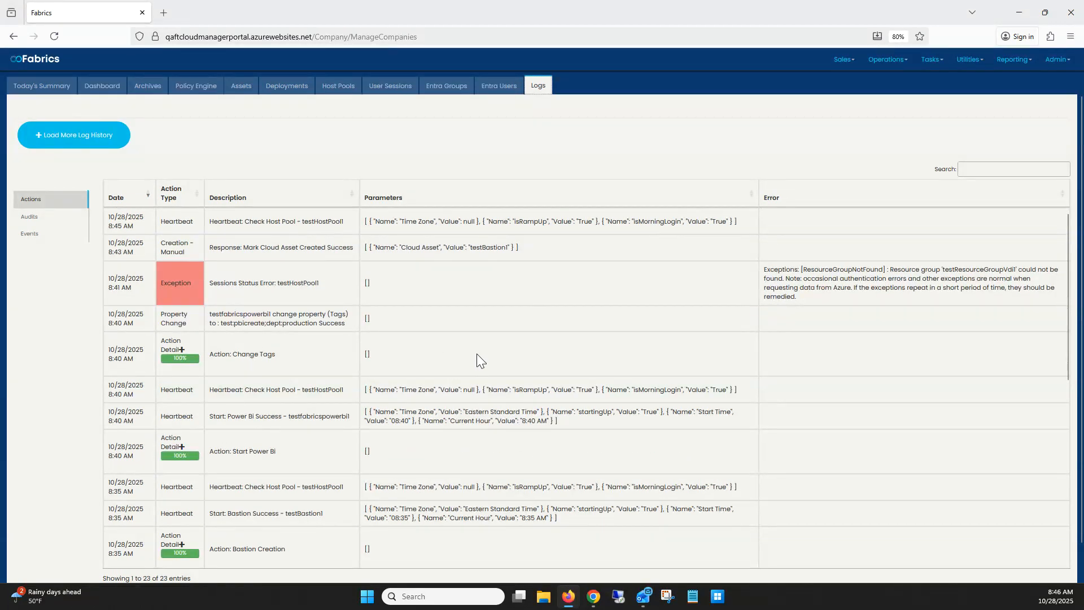